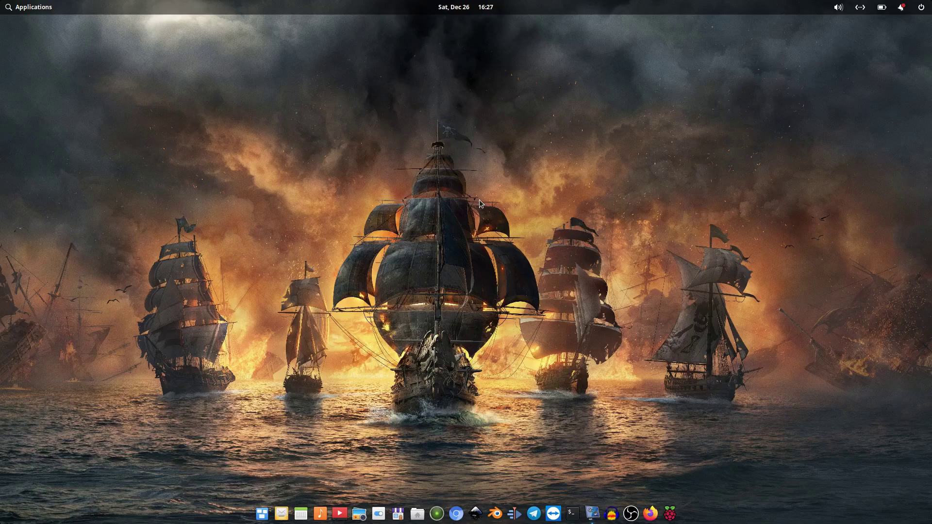
Launch Chromium and search Google for 'twister'
click(456, 514)
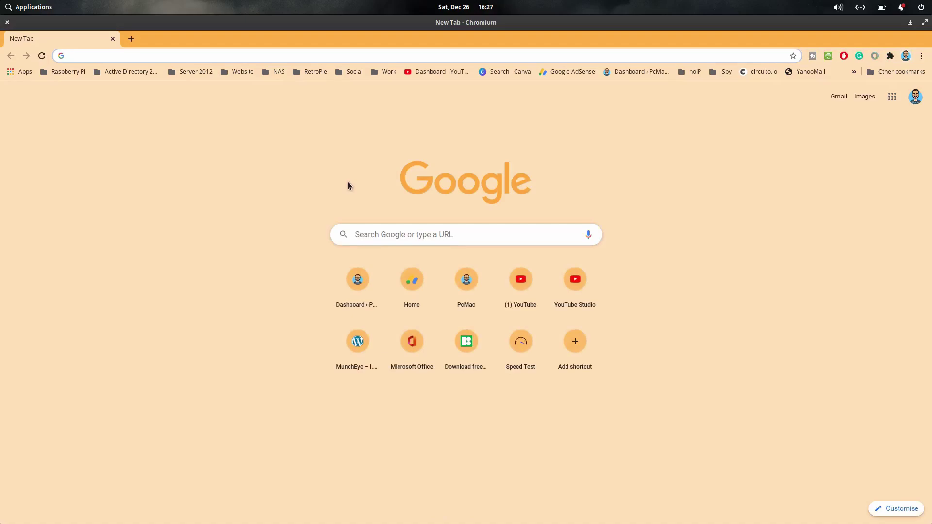
text(t)
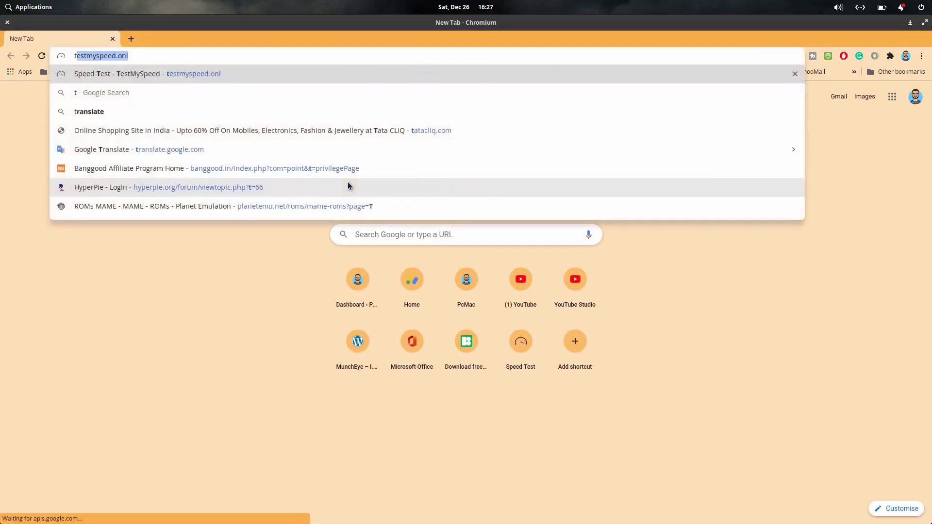
text(wister)
key(Return)
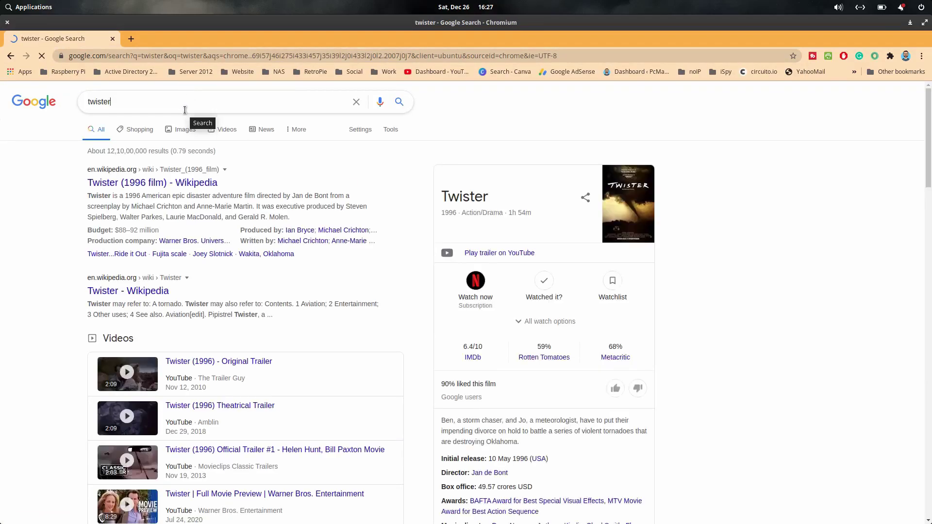
Refine the search to 'twister os', open twisteros.com, and advance its gallery one slide
click(185, 108)
text(os)
key(Return)
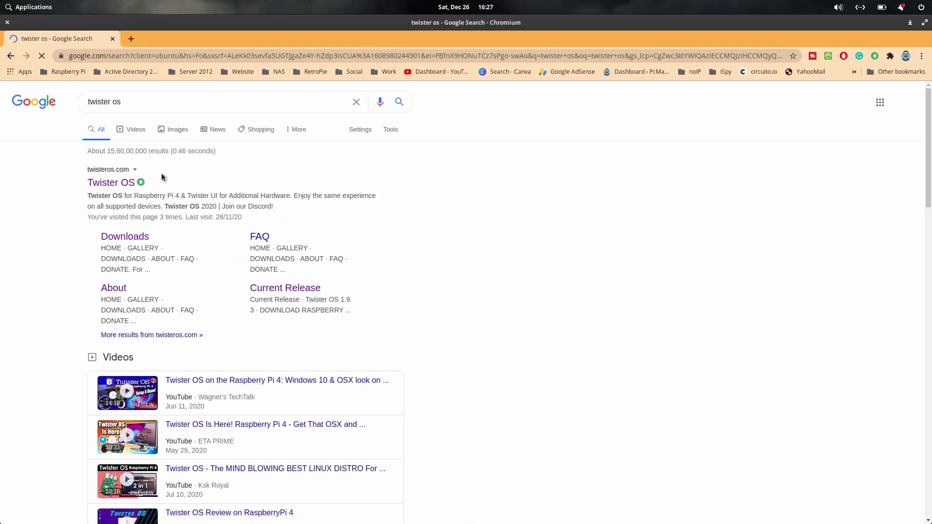
click(130, 182)
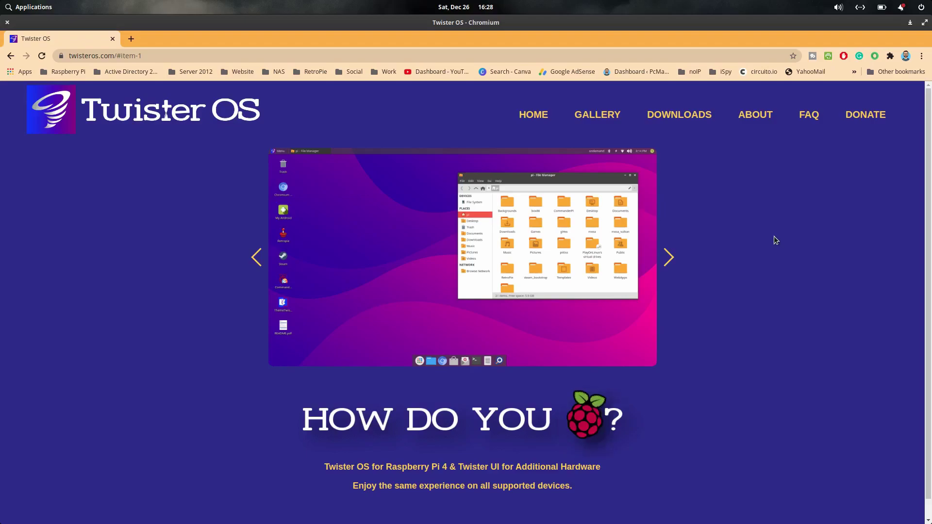
click(671, 261)
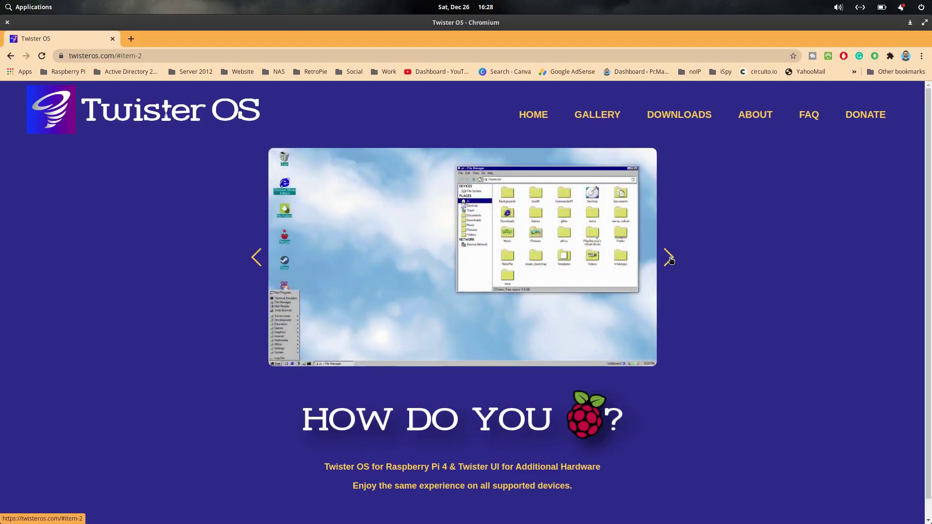
Cycle the homepage carousel through the XP, Windows 7, swirl, dark, macOS and Windows 95 slides
click(671, 260)
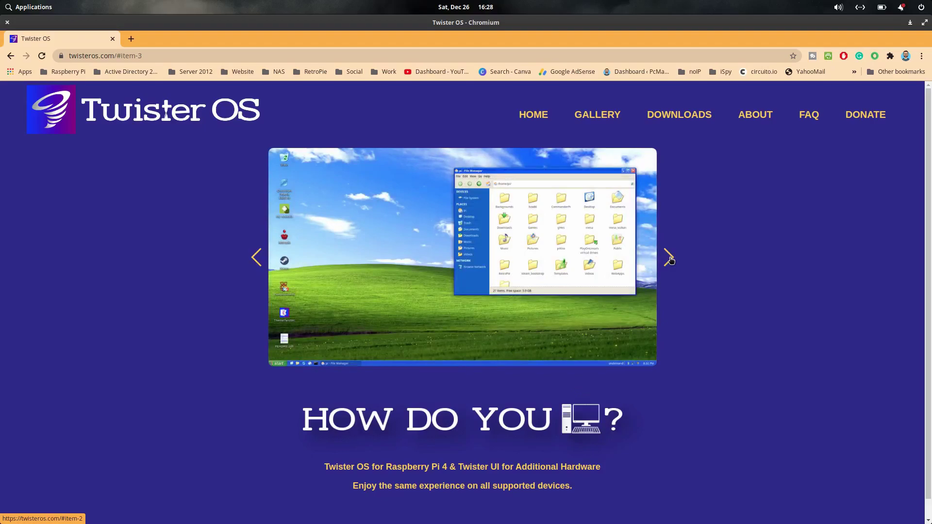
click(670, 261)
click(670, 261)
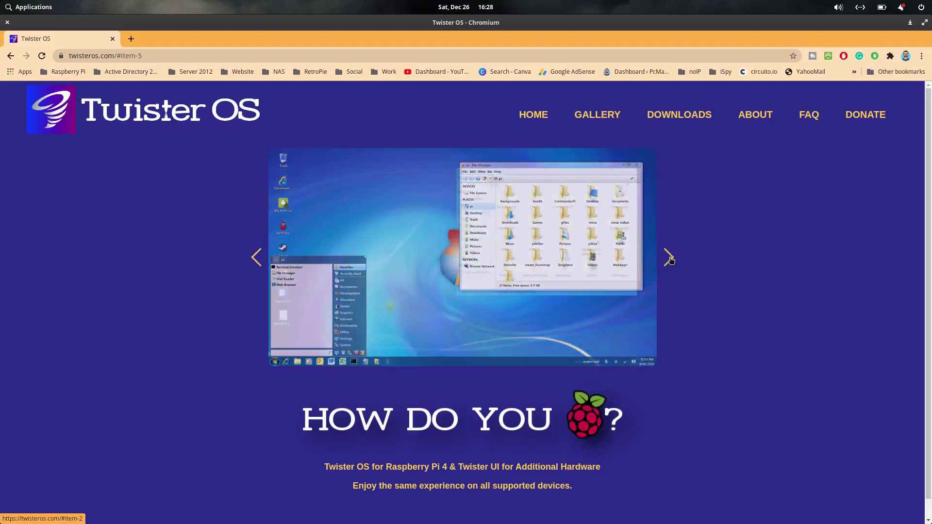
click(670, 261)
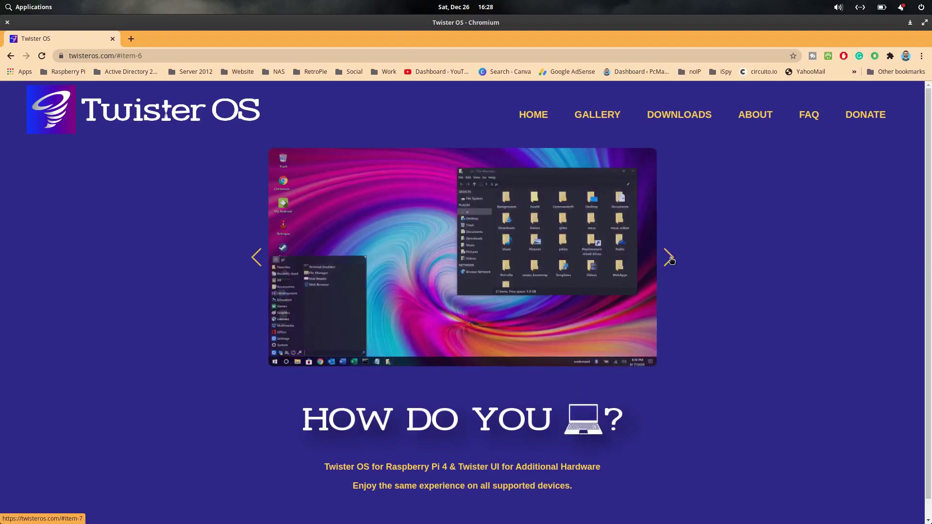
click(670, 259)
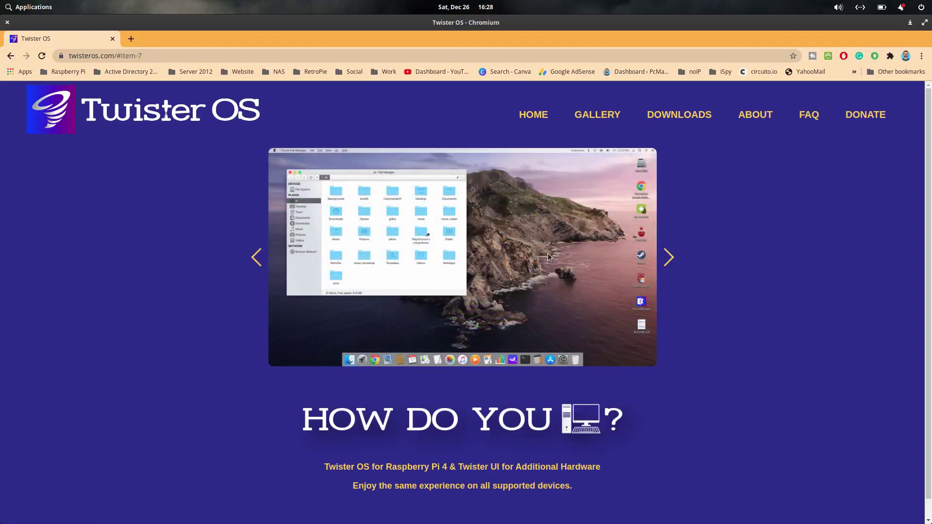
click(669, 259)
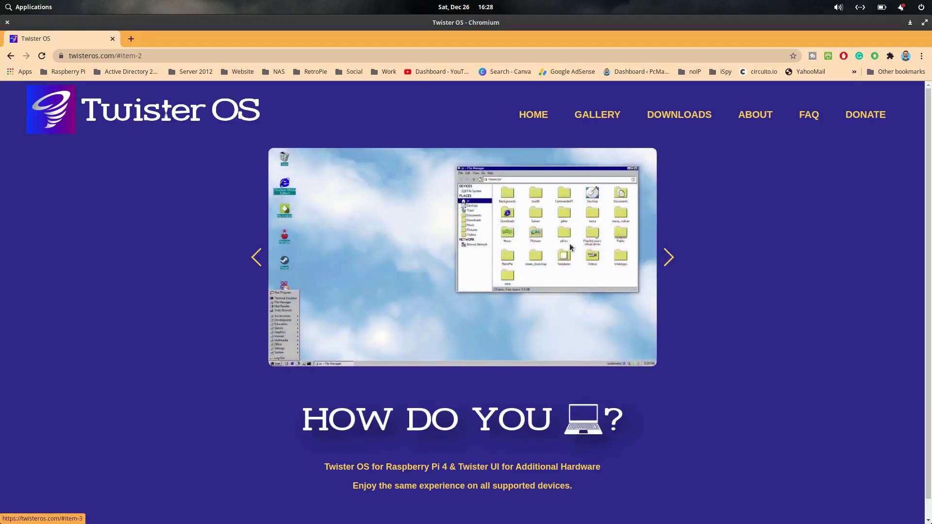
Go to the Downloads page, scroll through it, and launch Raspberry Pi Imager from the dock
click(681, 128)
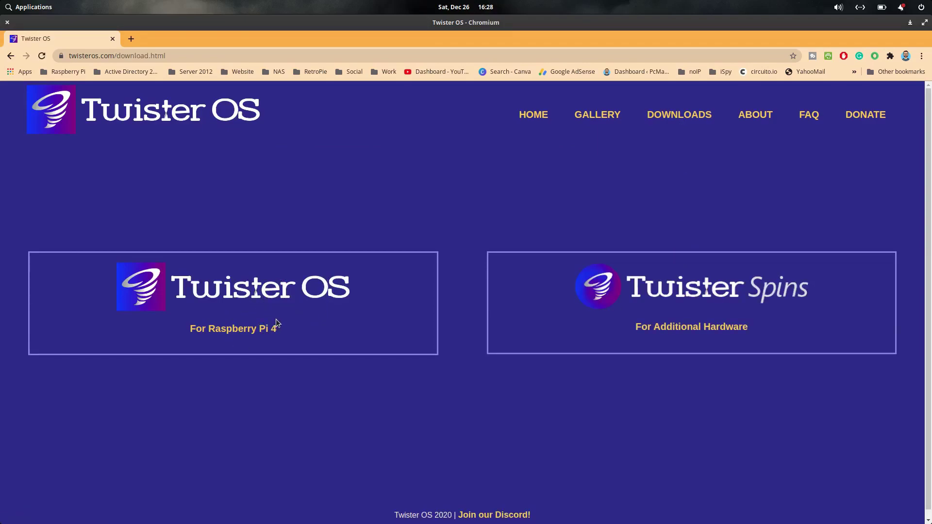
scroll(394, 374, down, 1)
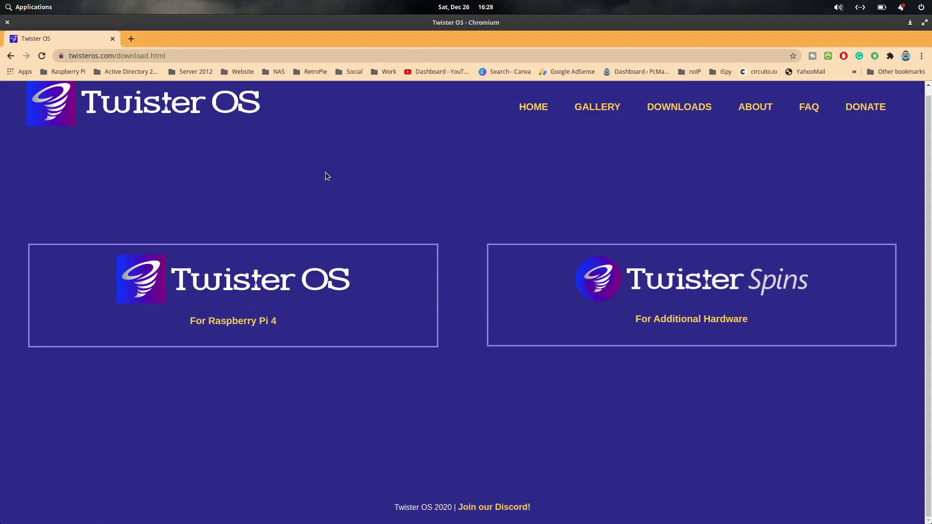
mouse_move(515, 515)
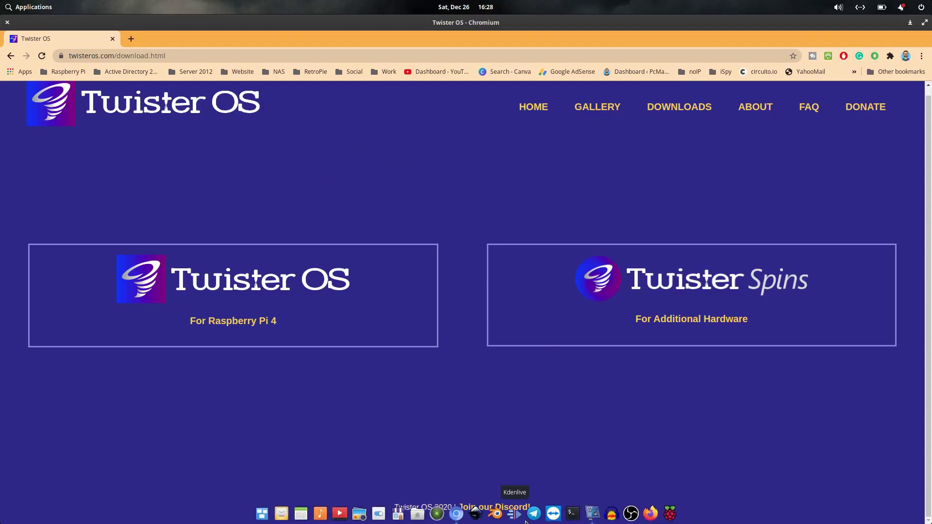
click(670, 513)
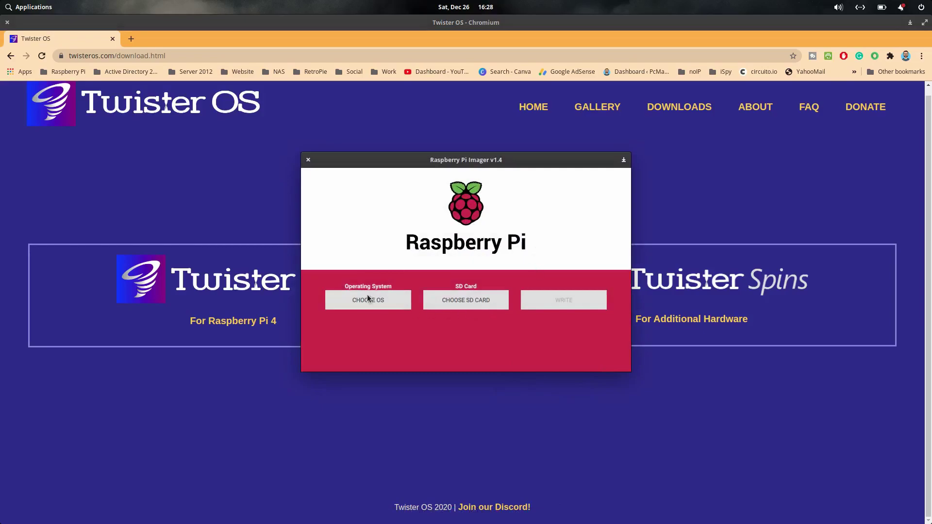
Choose a custom OS image in Imager and browse the Downloads folder
click(368, 300)
scroll(479, 250, down, 5)
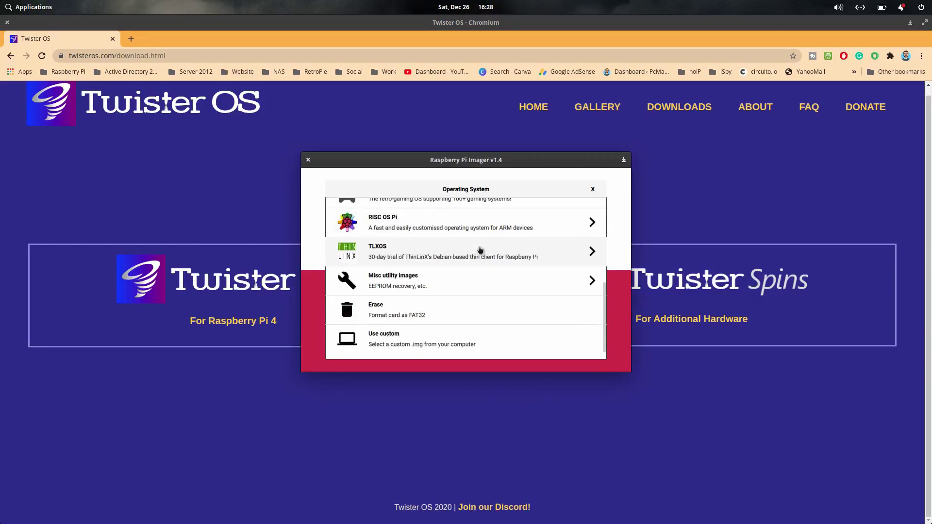
click(444, 330)
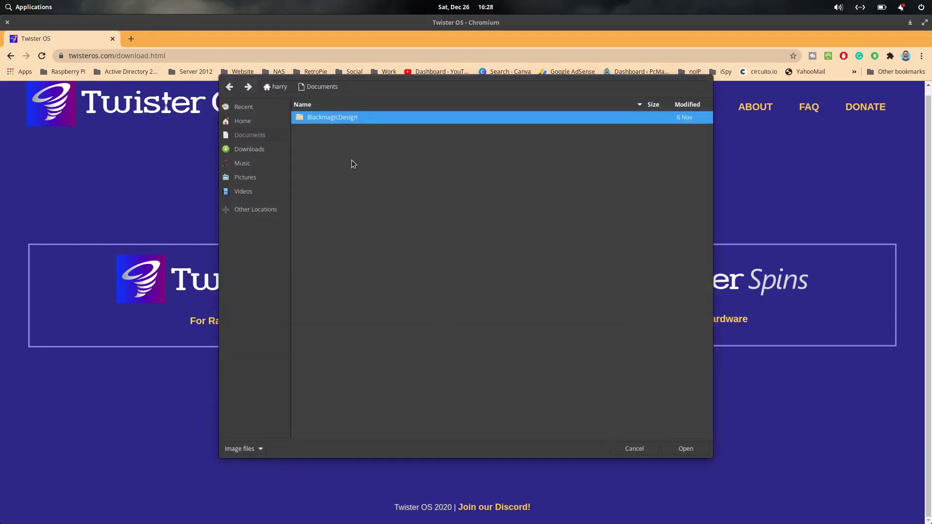
click(256, 150)
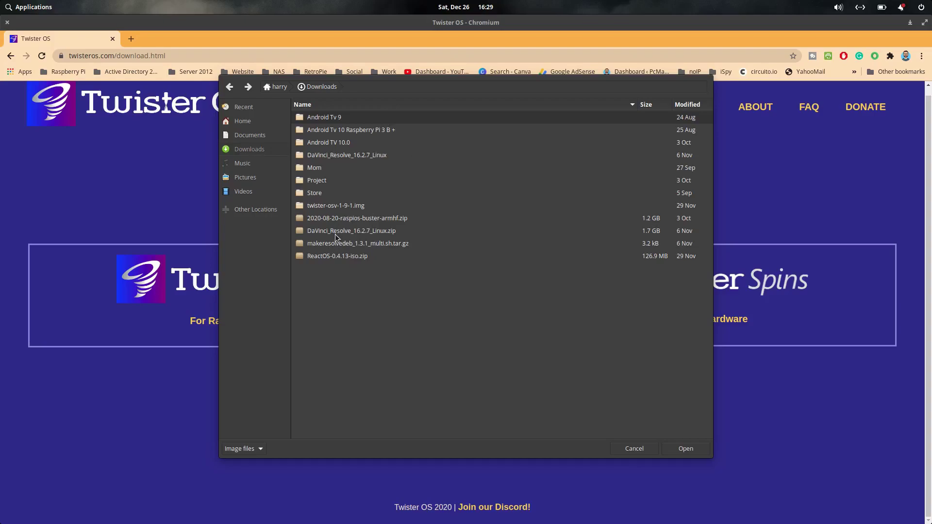
click(346, 220)
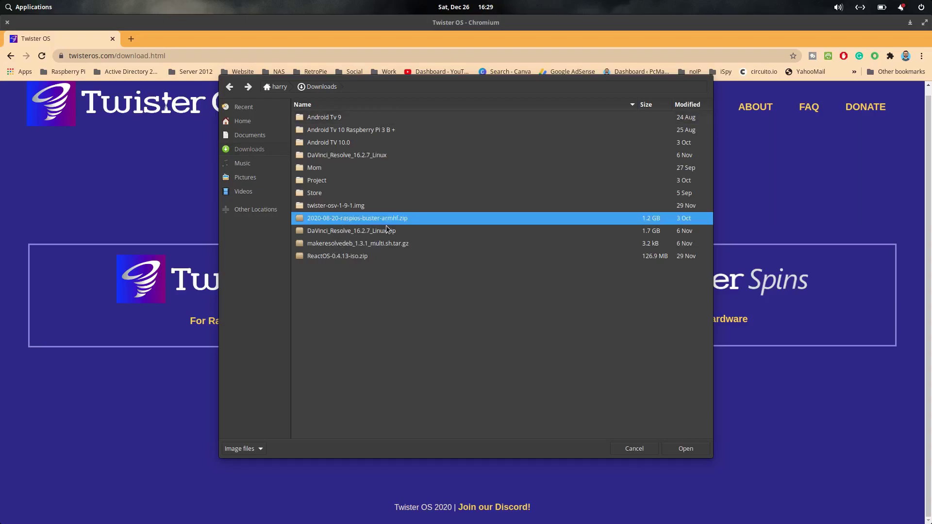
Set TwisterOSv1-9-1.img.xz from the twister-osv-1-9-1.img folder as the OS, then check the empty SD card list
click(345, 209)
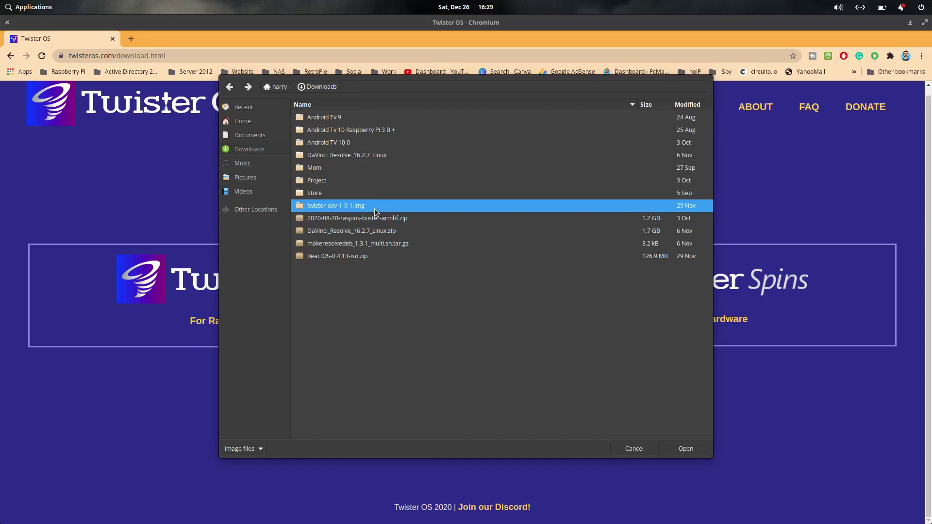
click(703, 448)
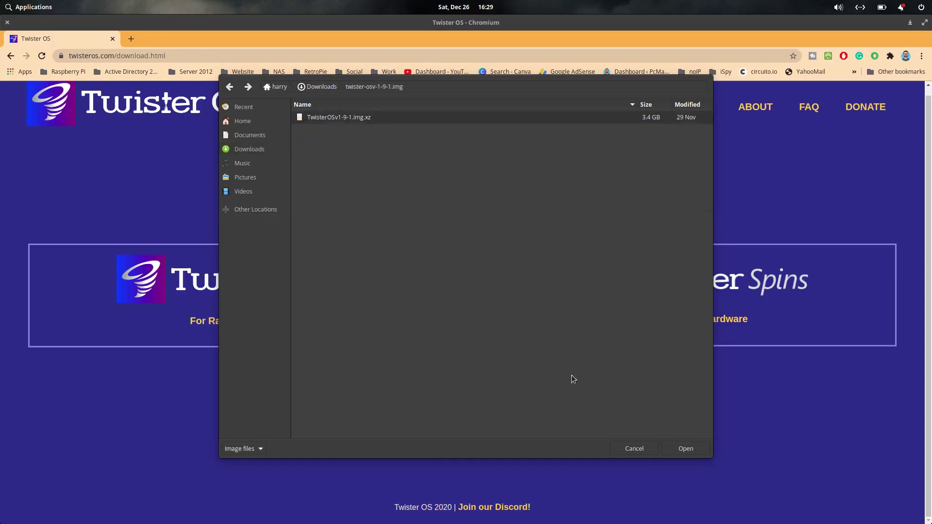
click(360, 119)
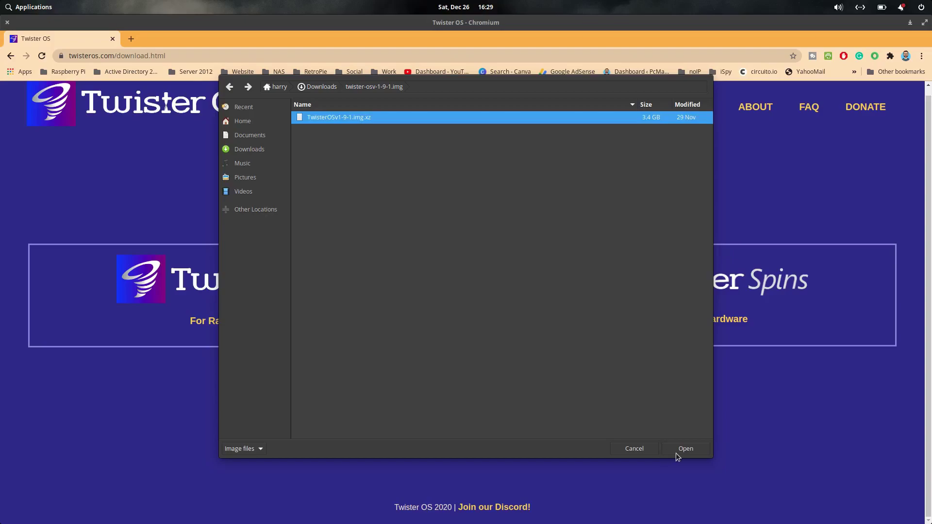
click(686, 450)
click(475, 305)
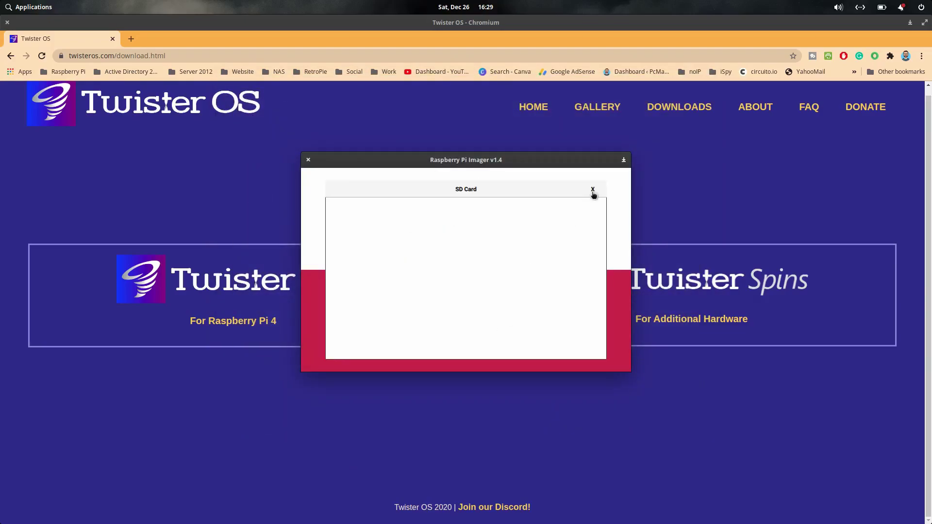
click(592, 191)
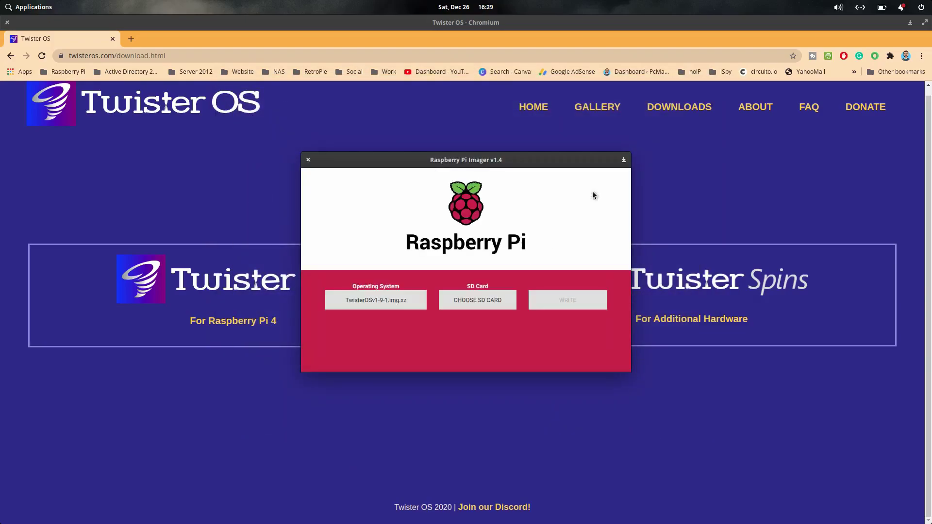
Close Raspberry Pi Imager with its title-bar X button
click(308, 161)
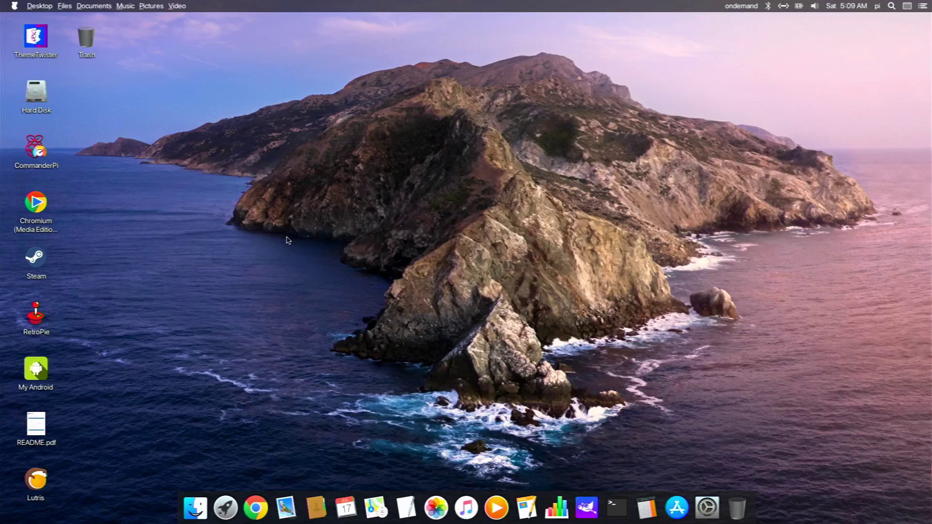
Launch ThemeTwister from its desktop icon
double_click(36, 36)
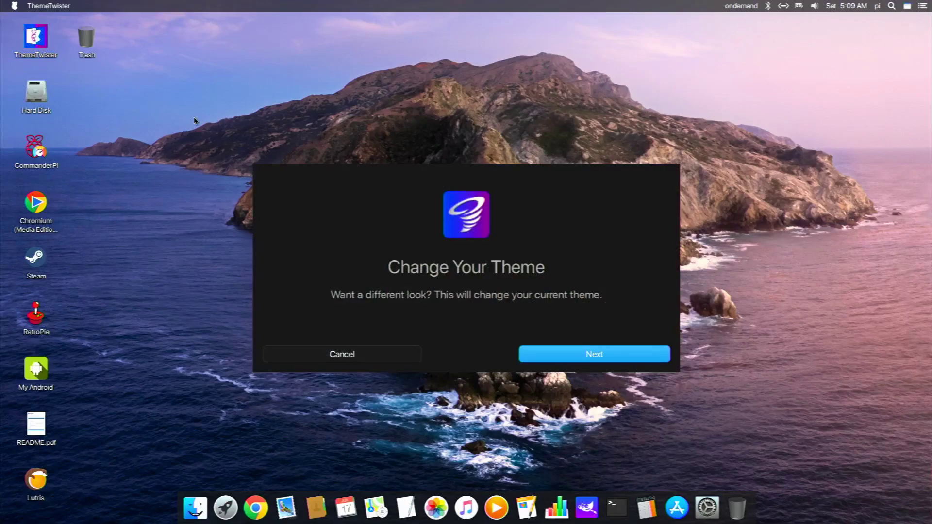
Apply the RaspbianX swirl theme in ThemeTwister and confirm the system restart
click(587, 354)
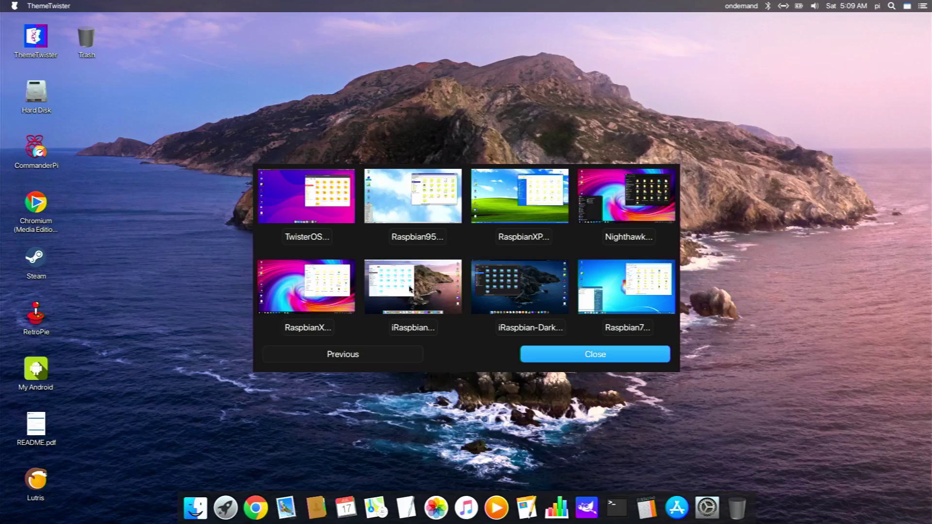
click(344, 286)
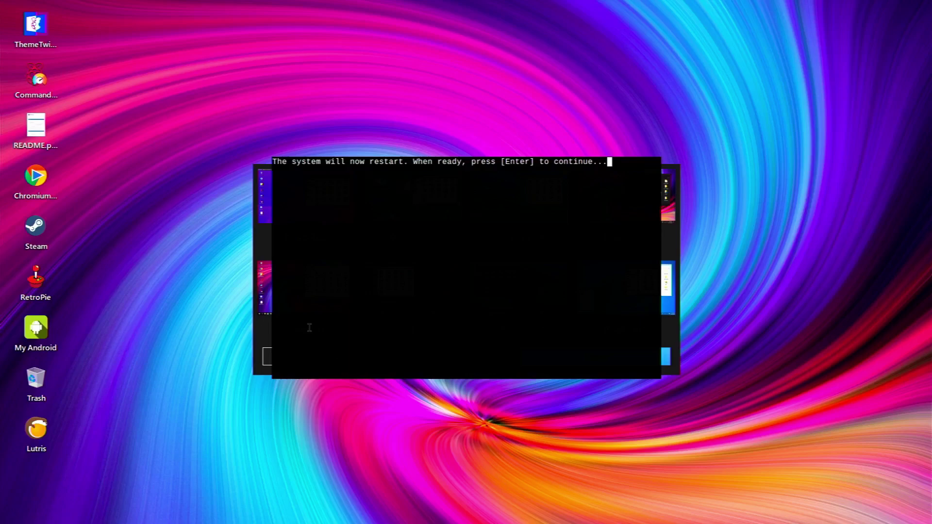
key(Return)
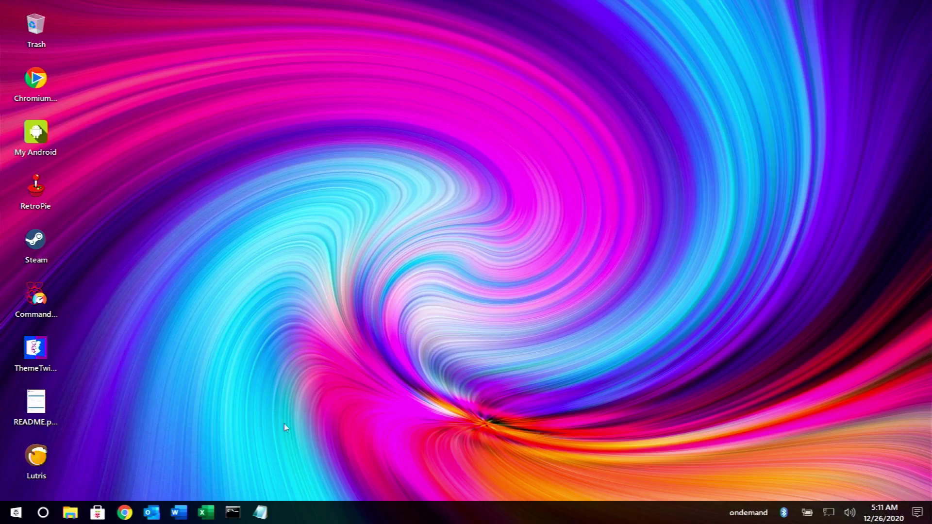
Launch LibreOffice Writer from the taskbar to get a blank Untitled 1 document
click(172, 517)
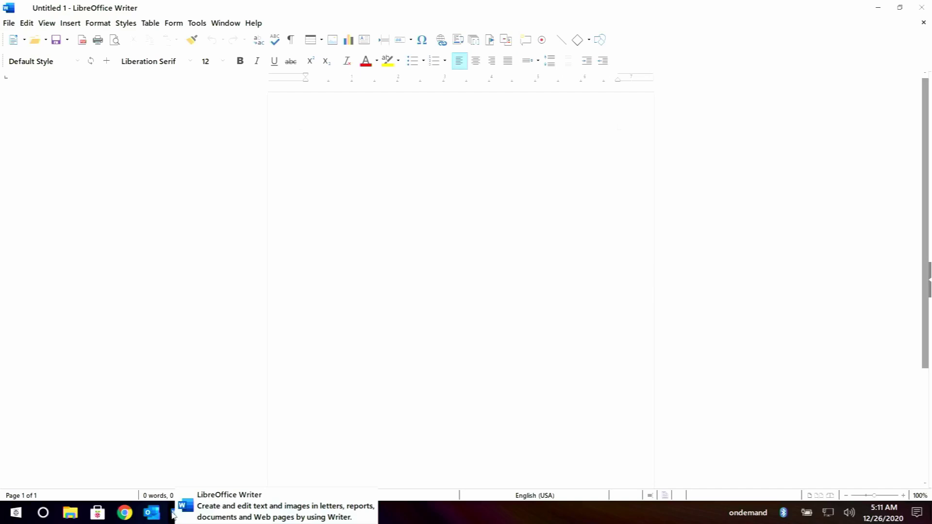
click(921, 7)
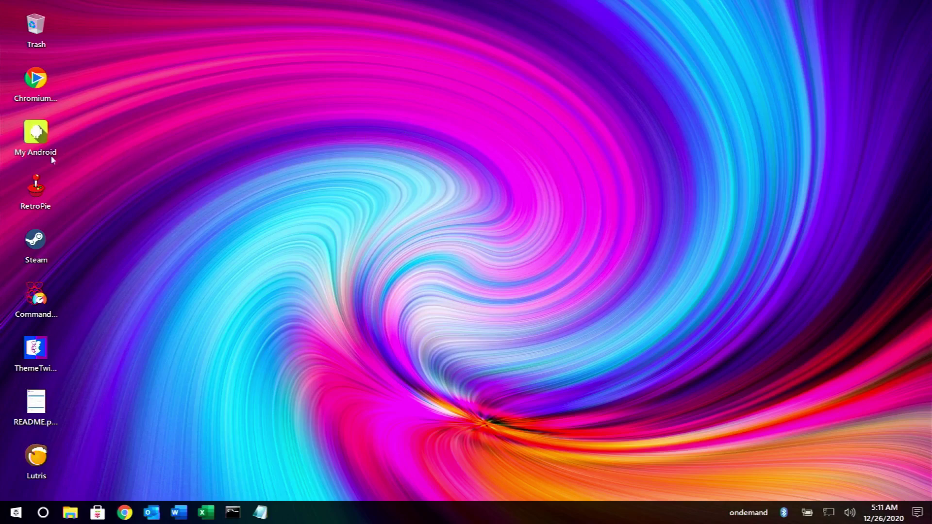
mouse_move(36, 157)
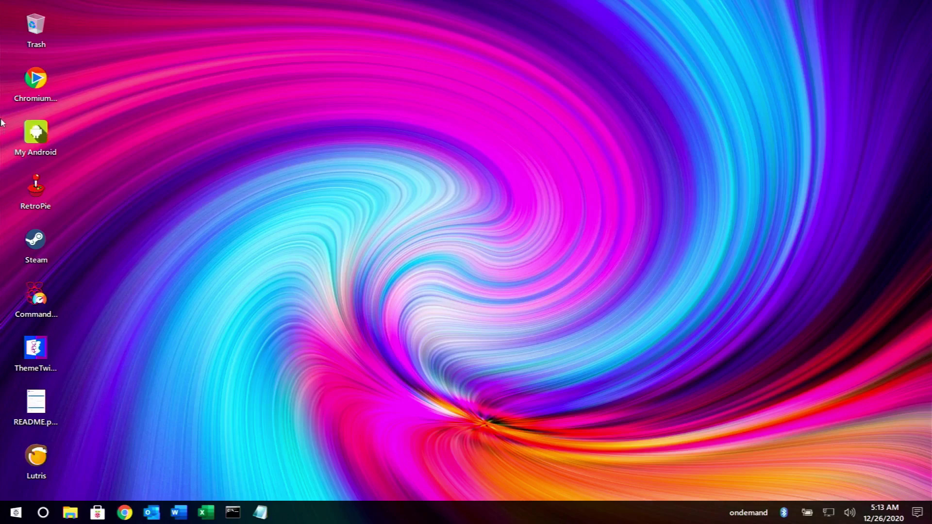
double_click(36, 133)
double_click(38, 137)
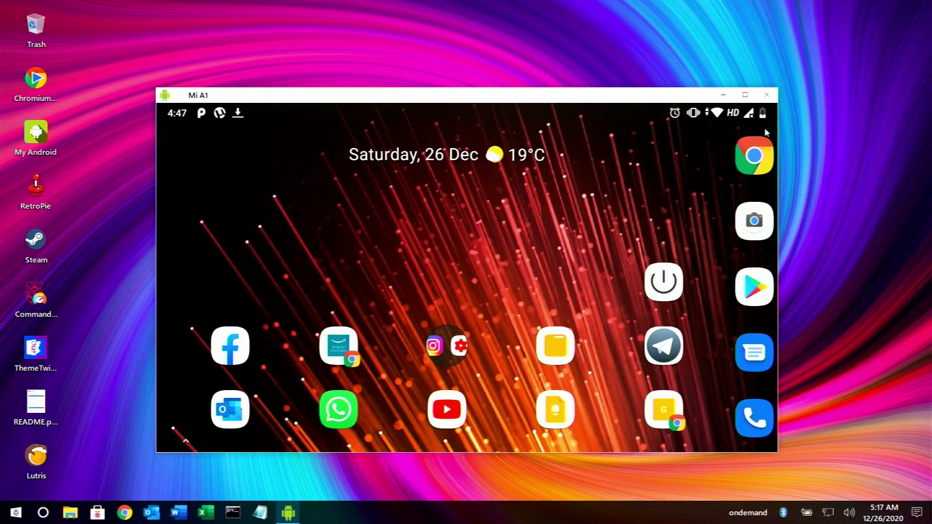
click(743, 94)
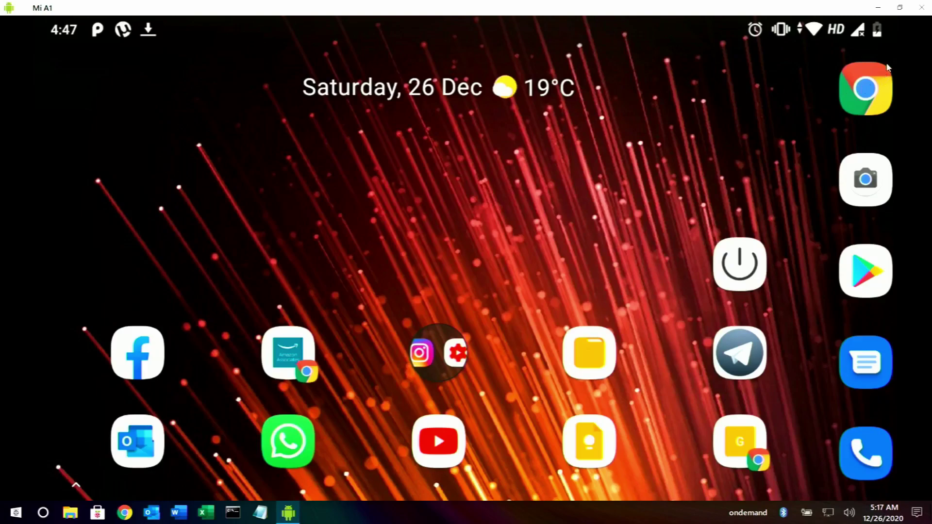
click(921, 8)
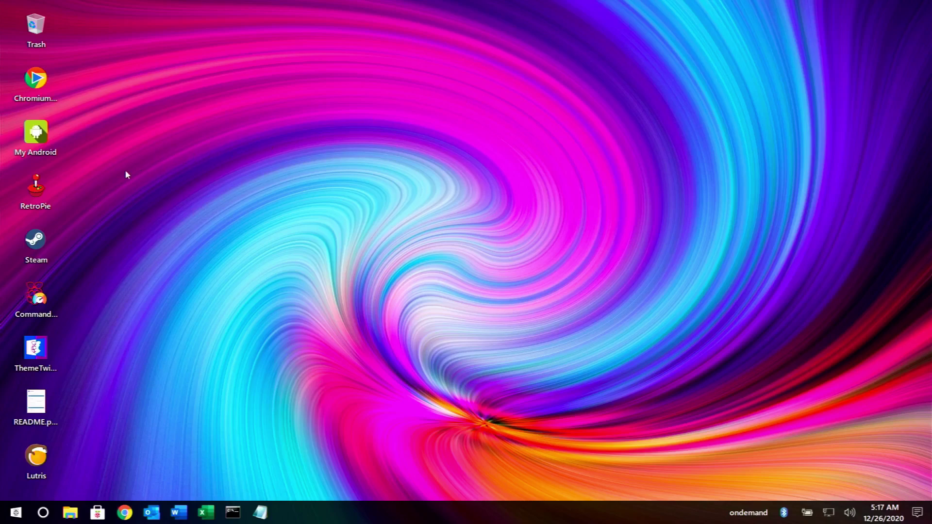
Launch RetroPie from the desktop, then quit it with F4
double_click(43, 189)
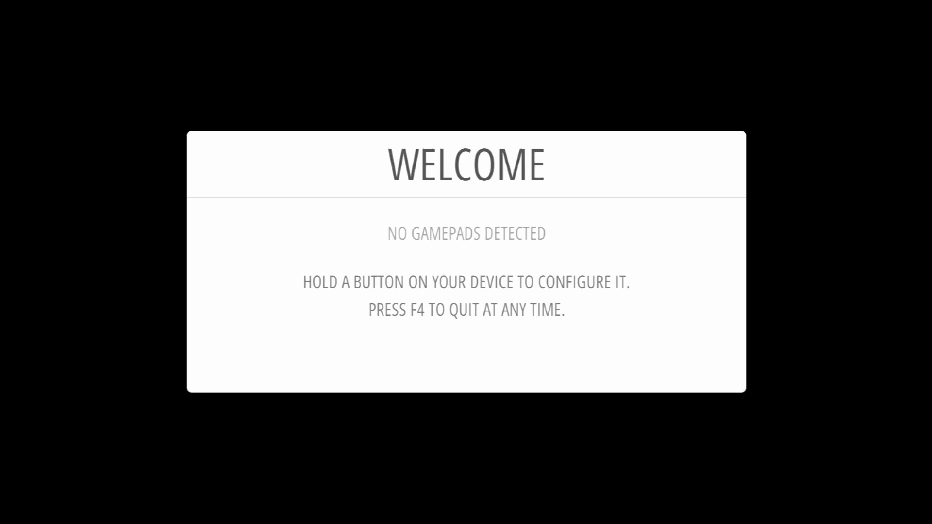
key(F4)
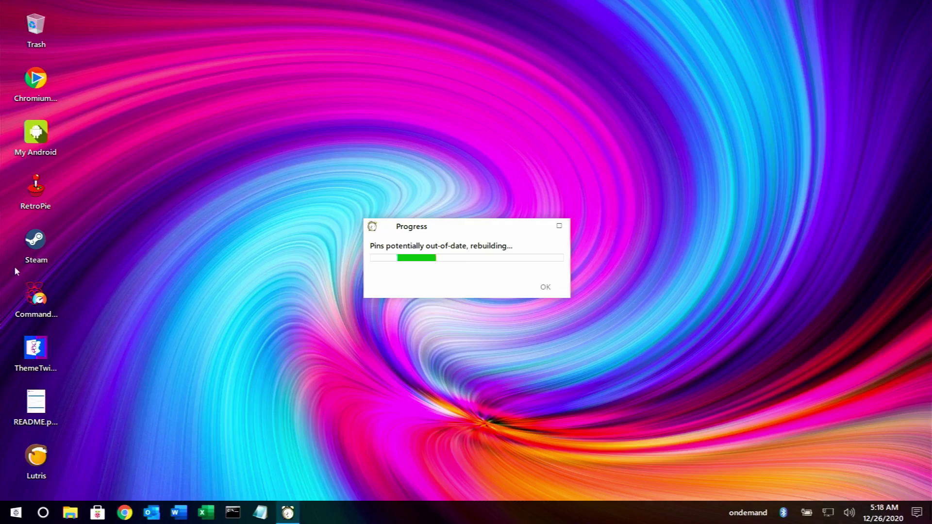
Start Commander Pi from its desktop shortcut and open Overclock under Advanced tools
click(34, 296)
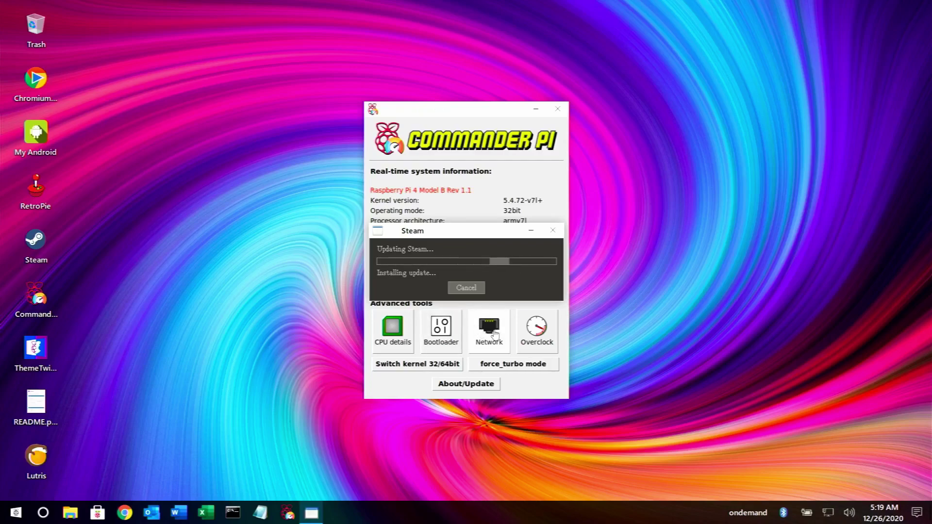
click(530, 335)
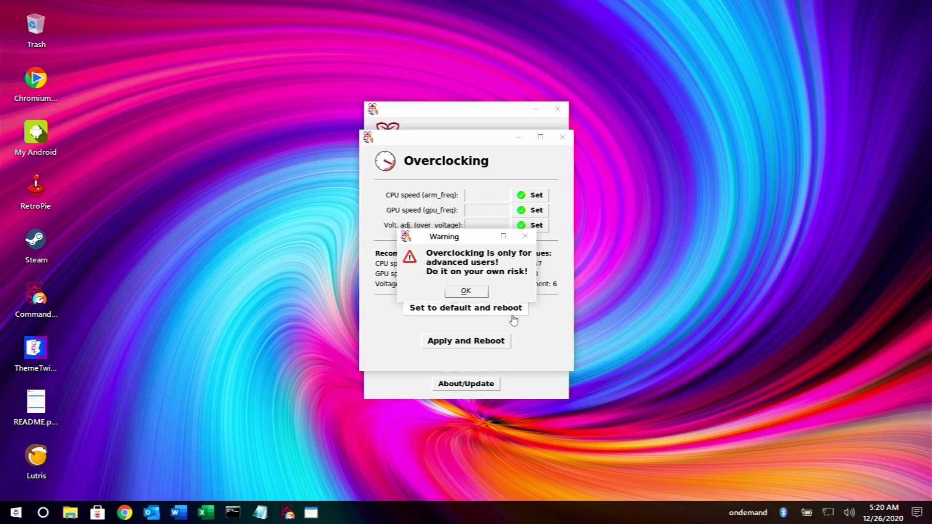
Acknowledge the overclocking risk warning with OK
click(478, 291)
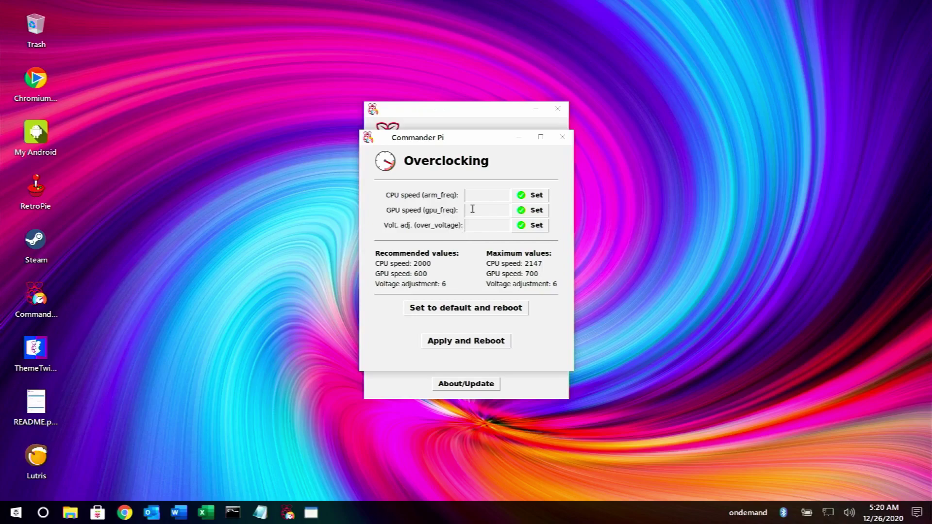
Set CPU speed 2000, GPU speed 600 and voltage adjustment 6, then choose Apply and Reboot
click(479, 196)
text(2000)
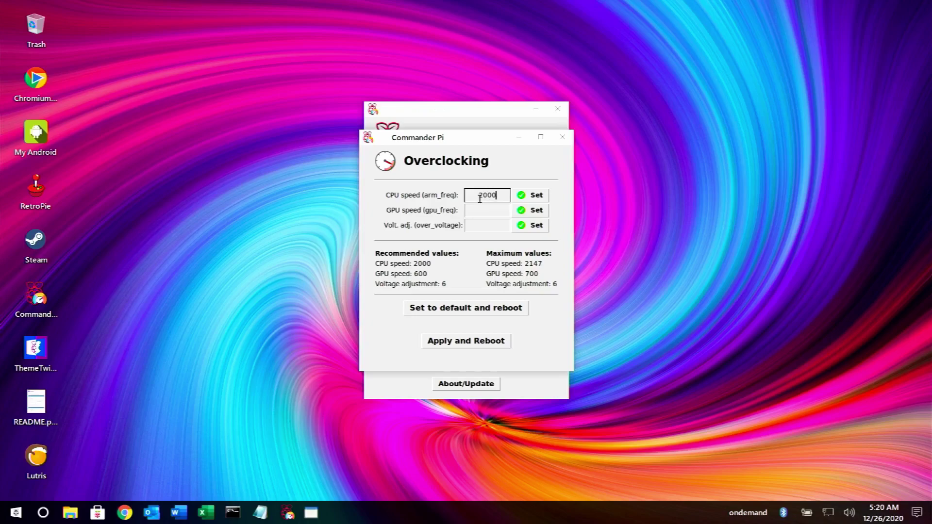
click(527, 199)
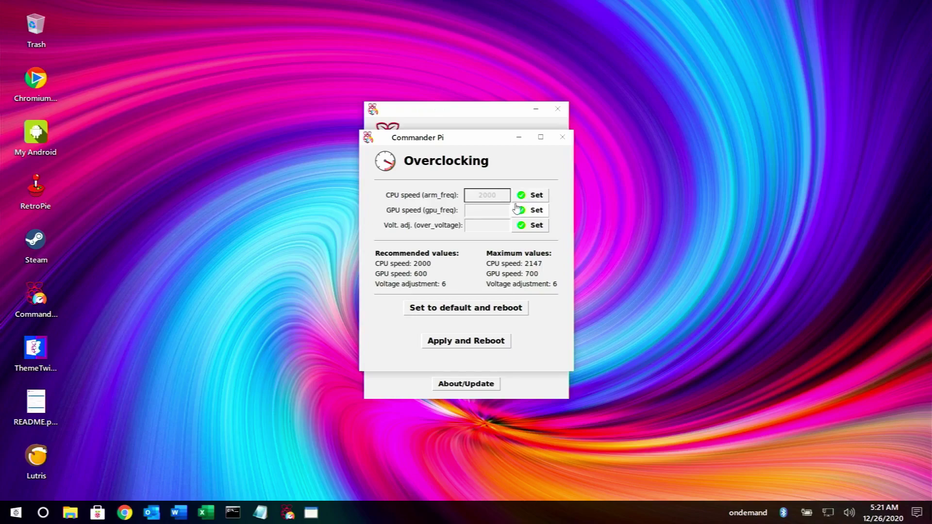
click(497, 212)
text(600)
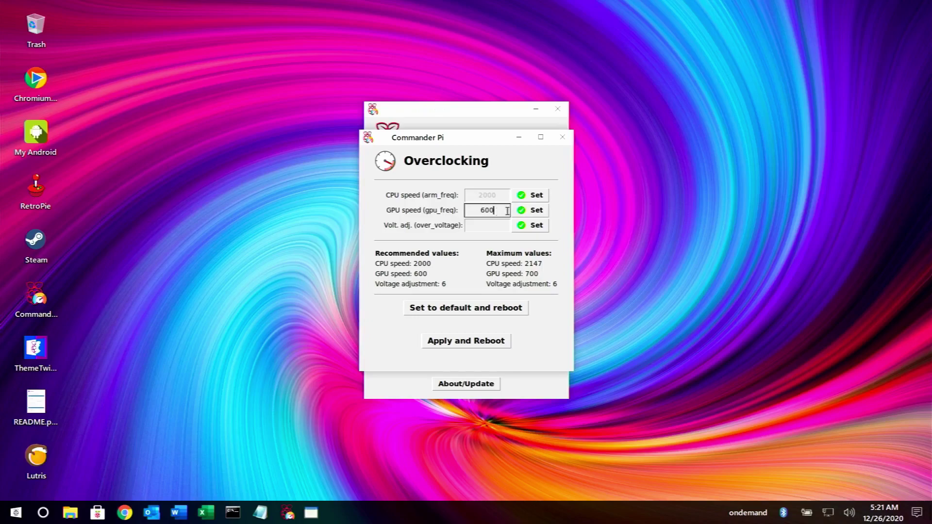
click(529, 212)
click(490, 226)
text(6)
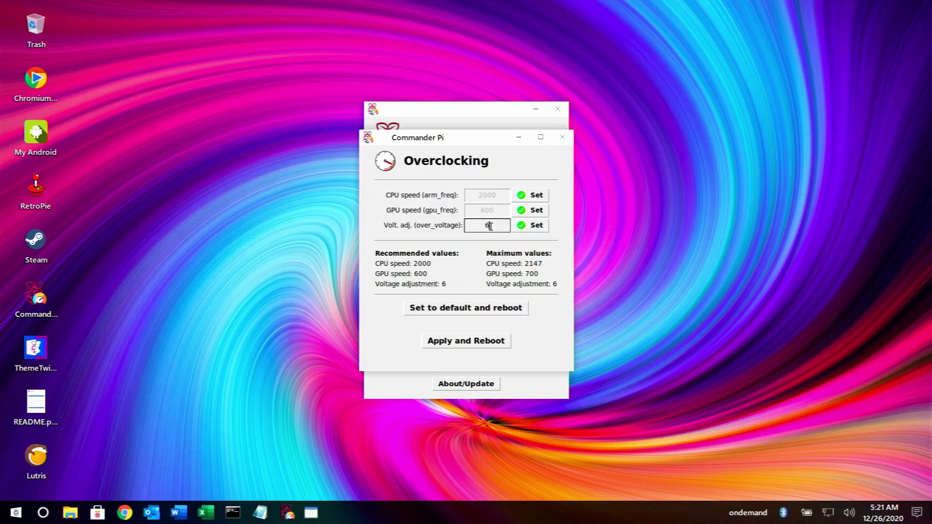
click(530, 227)
click(486, 343)
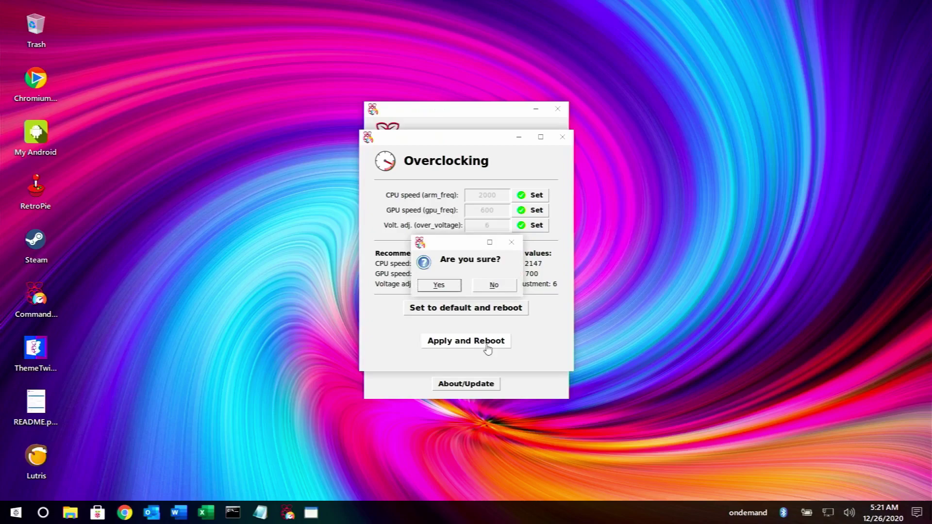
Confirm with Yes to apply the overclock and reboot the Pi
click(459, 290)
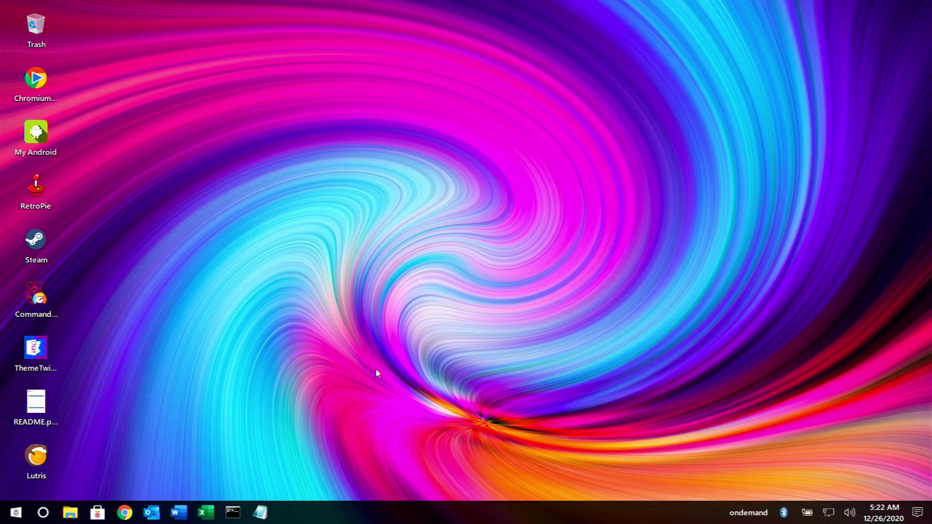
Launch Lutris from its desktop icon and maximize the window to show the game library
double_click(36, 455)
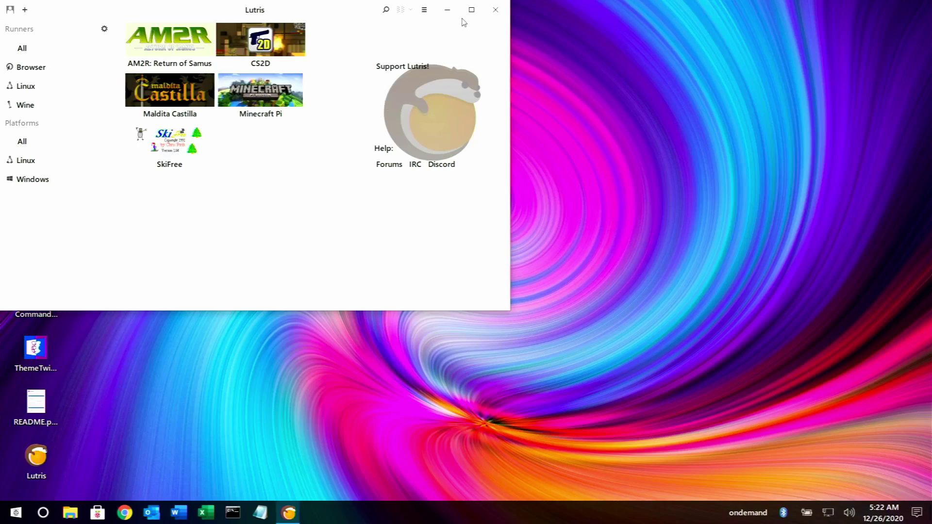
click(480, 10)
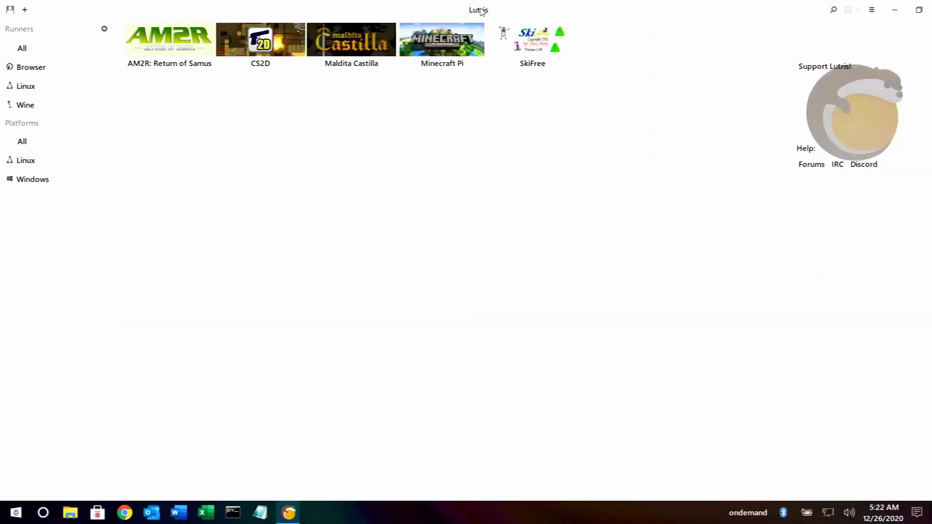